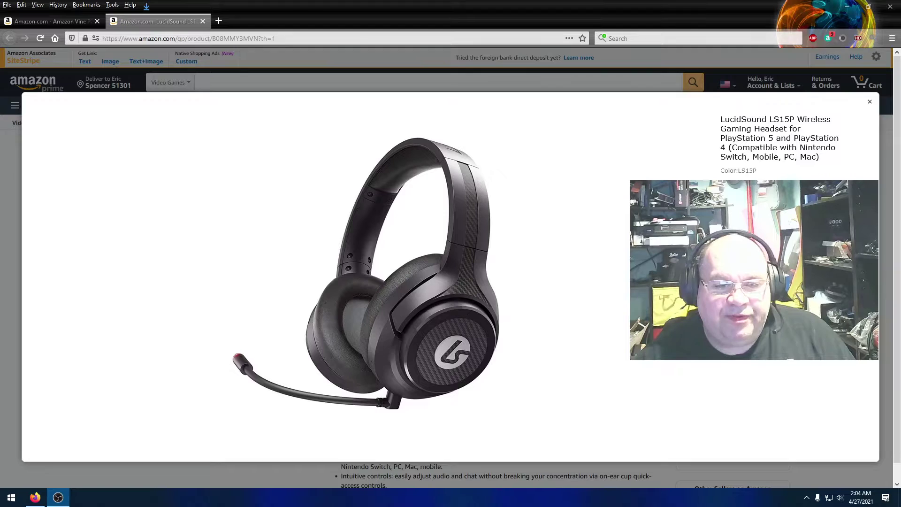
Advance the lightbox to the front view, then the side view with the carbon-fibre ear cup
key("Right")
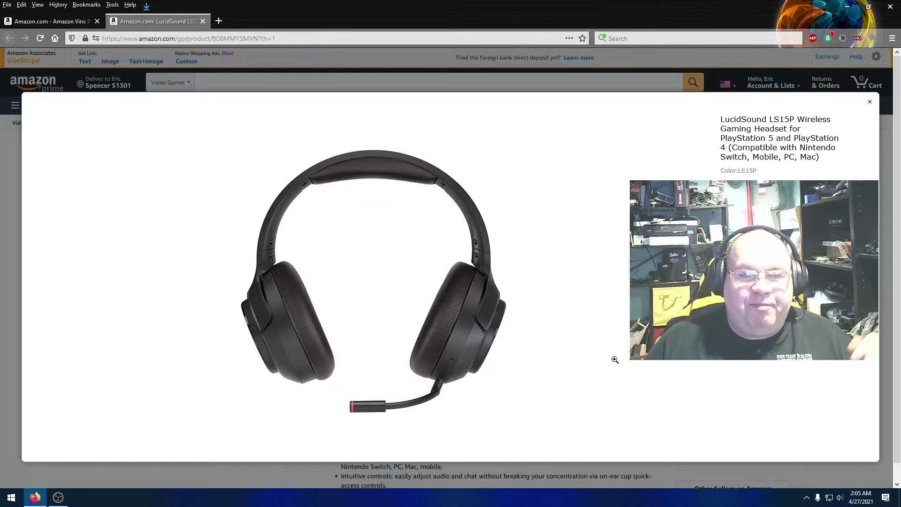
key("Right")
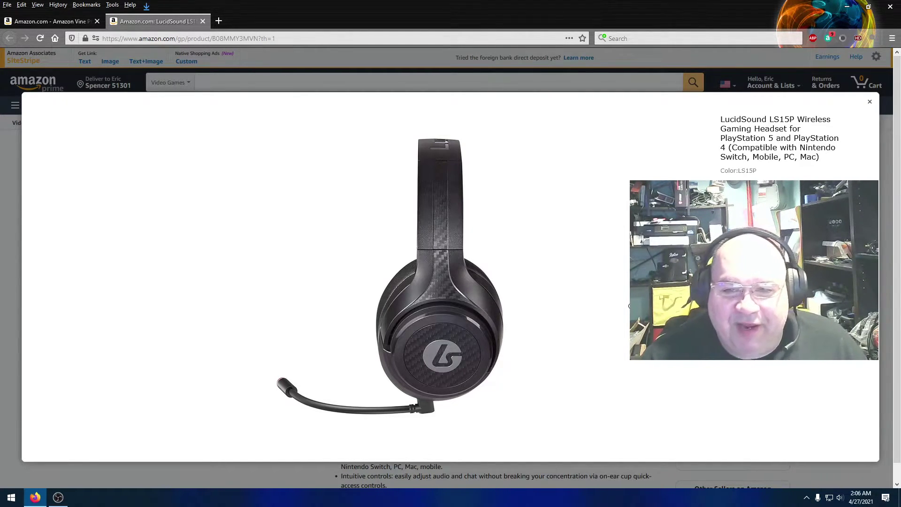
Advance through the headband top view to the angled headset view showing the mic
key("Right")
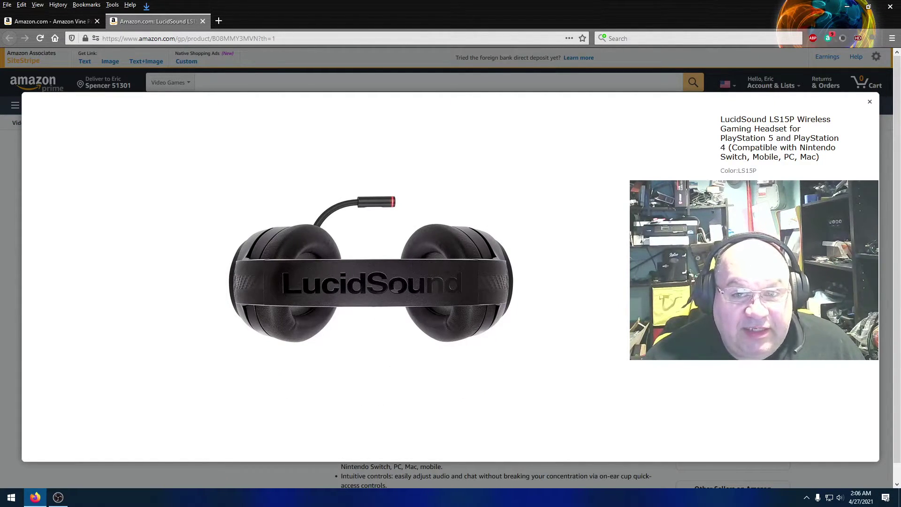
key("Right")
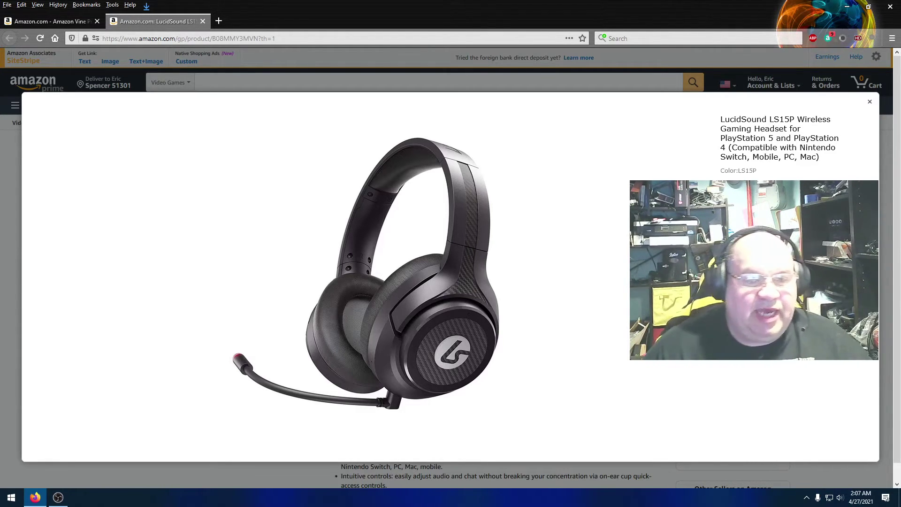
Zoom in and back out on the angled headset photo, then advance to the front view
left_click(355, 321)
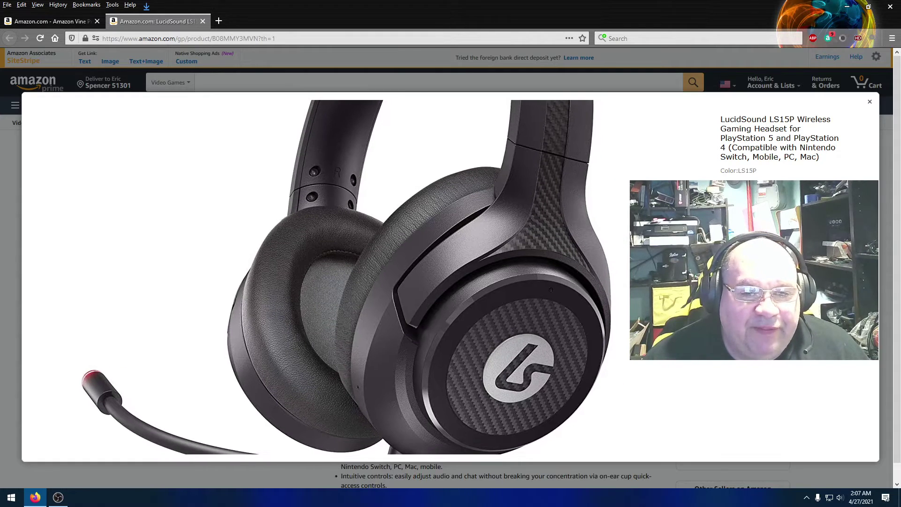
left_click(352, 311)
key("Right")
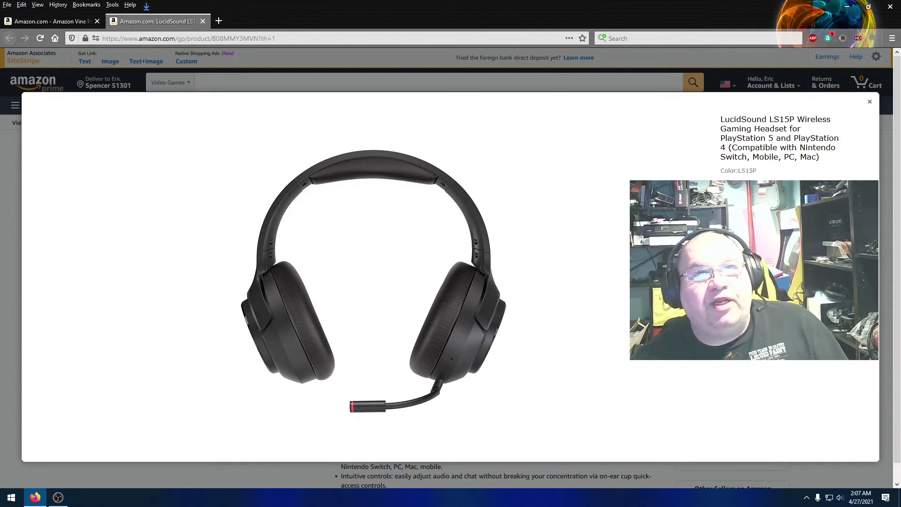
Set playback to Speakers (2- LS15P Game Interface) and zoom into the front headset photo
left_click(838, 498)
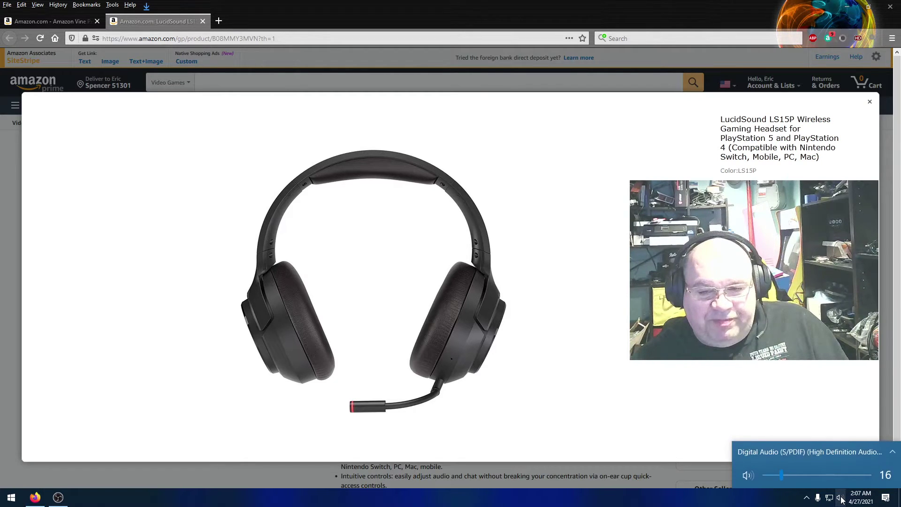
left_click(805, 457)
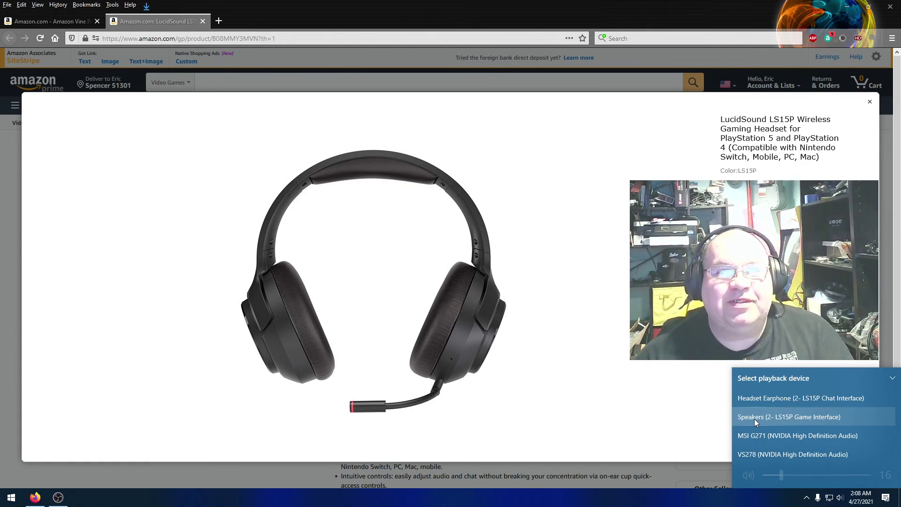
left_click(753, 419)
left_click(598, 368)
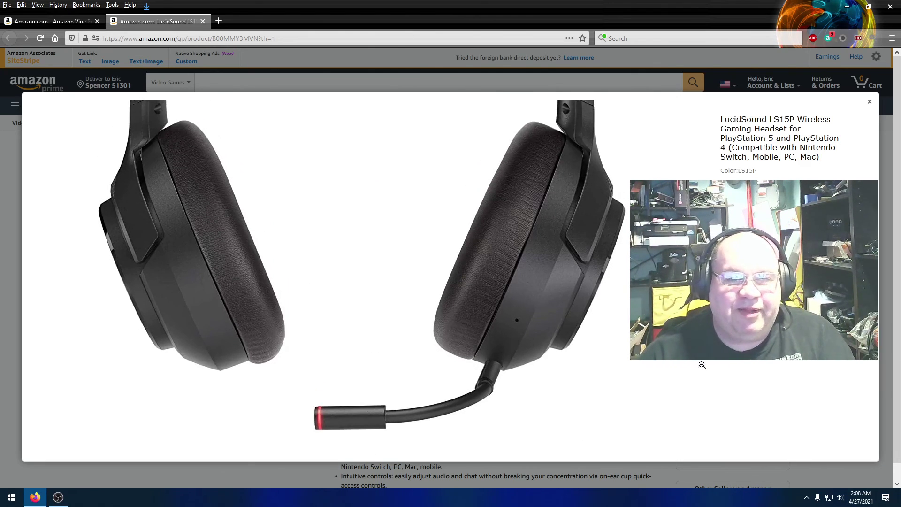
scroll(352, 281, "up", 3)
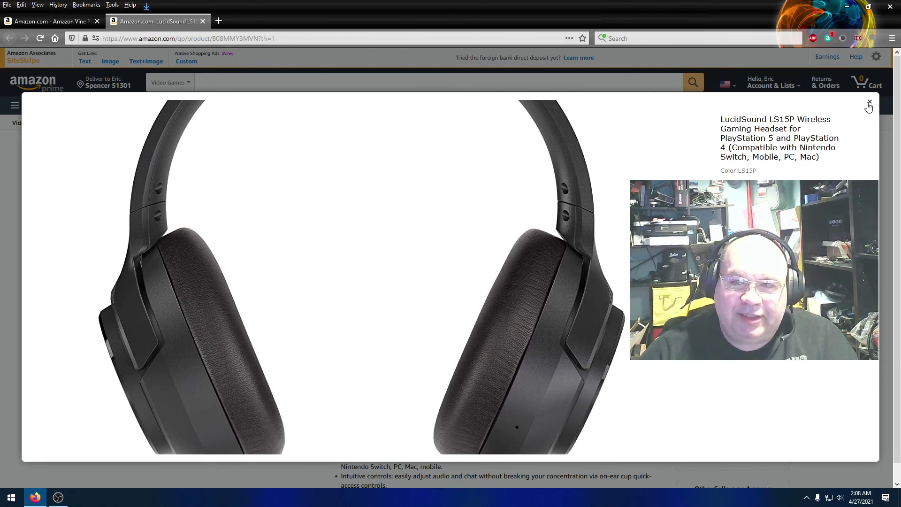